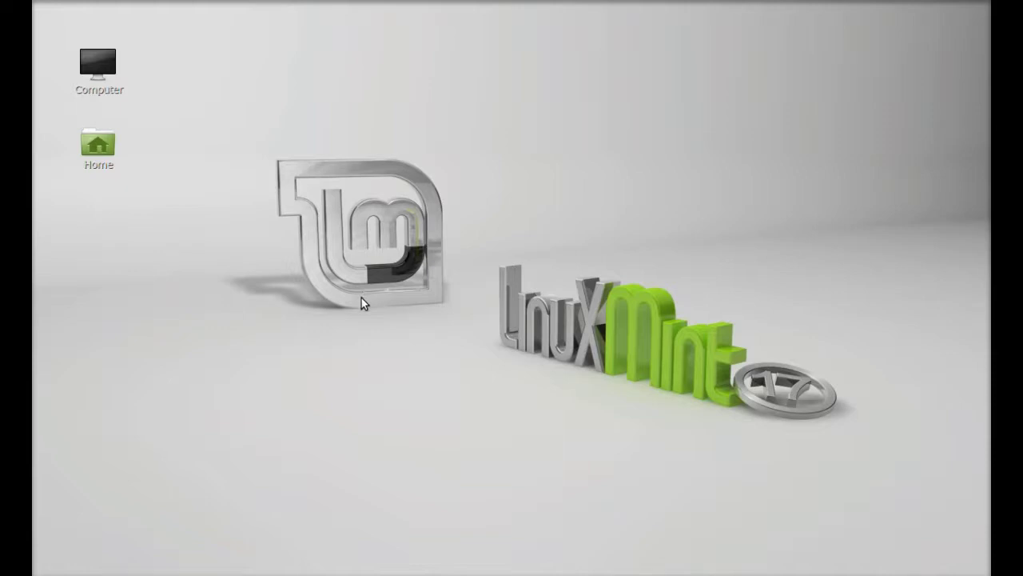
- Open Firefox and go to the linspeed project page at sourceforge.net/projects/linspeed/
{"action": "left_click", "coordinate": [272, 560]}
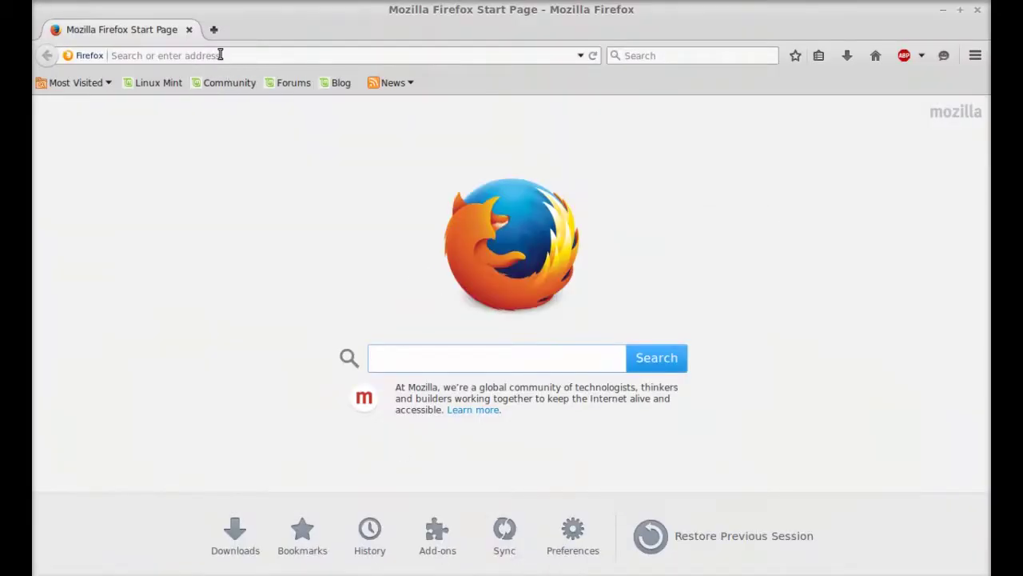
{"action": "left_click", "coordinate": [220, 54]}
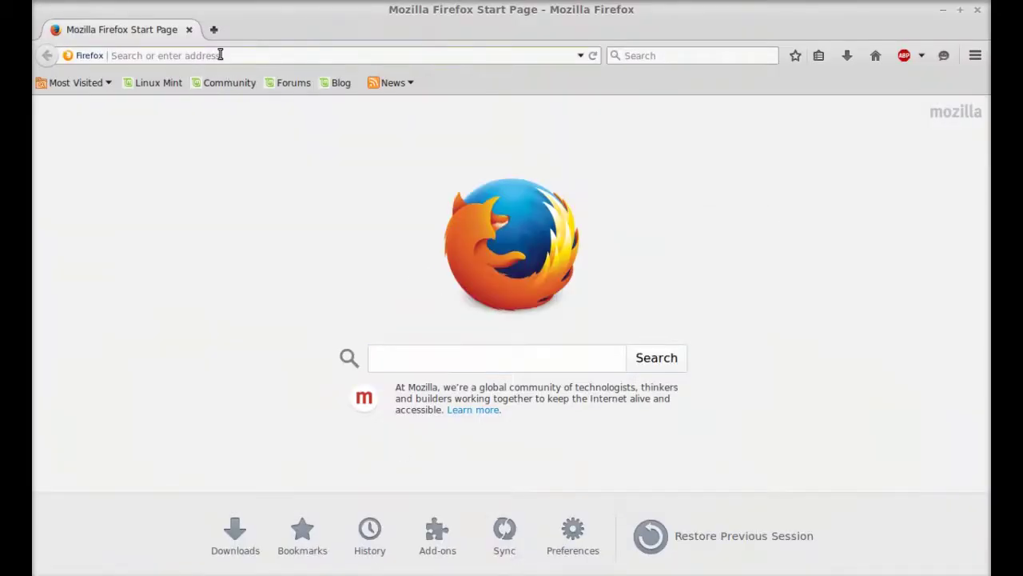
{"action": "type", "text": "sourceforge."}
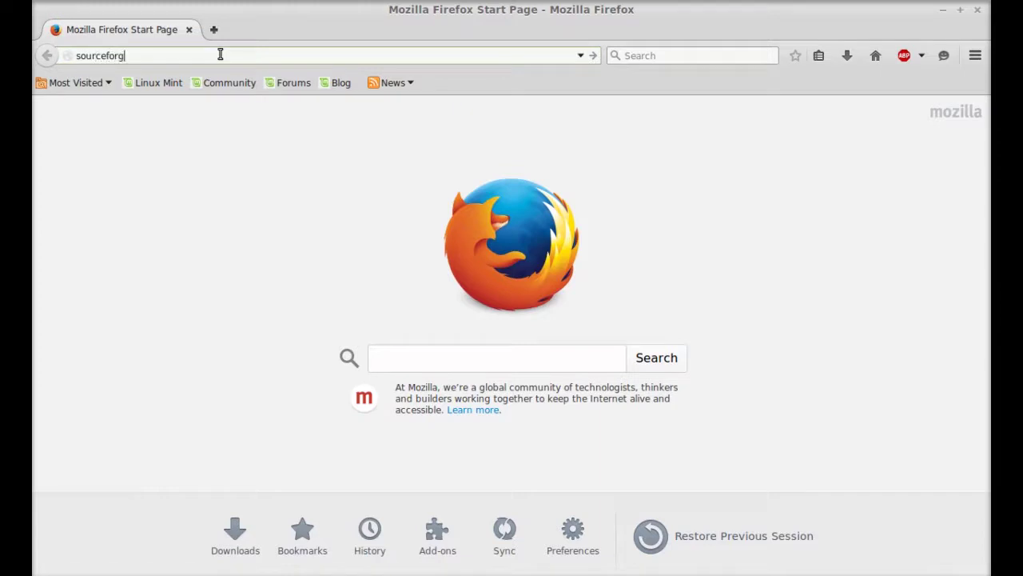
{"action": "type", "text": "net/projects/linspeed/"}
{"action": "key", "text": "Return"}
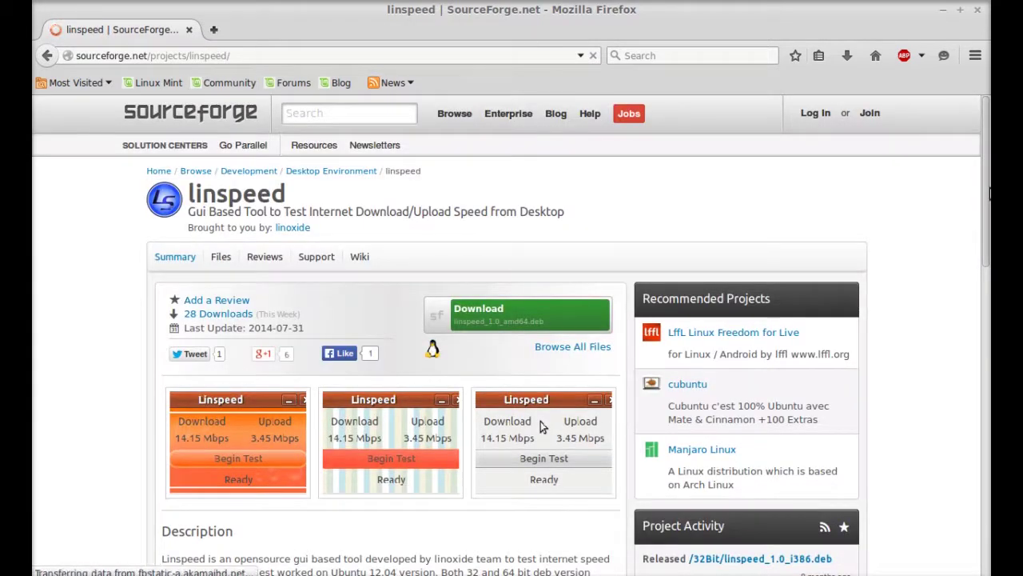
- Download linspeed_1.0_i386.deb from the project's 32Bit files folder, saving it to disk, and close the browser
{"action": "scroll", "coordinate": [989, 222], "scroll_direction": "down", "scroll_amount": 2}
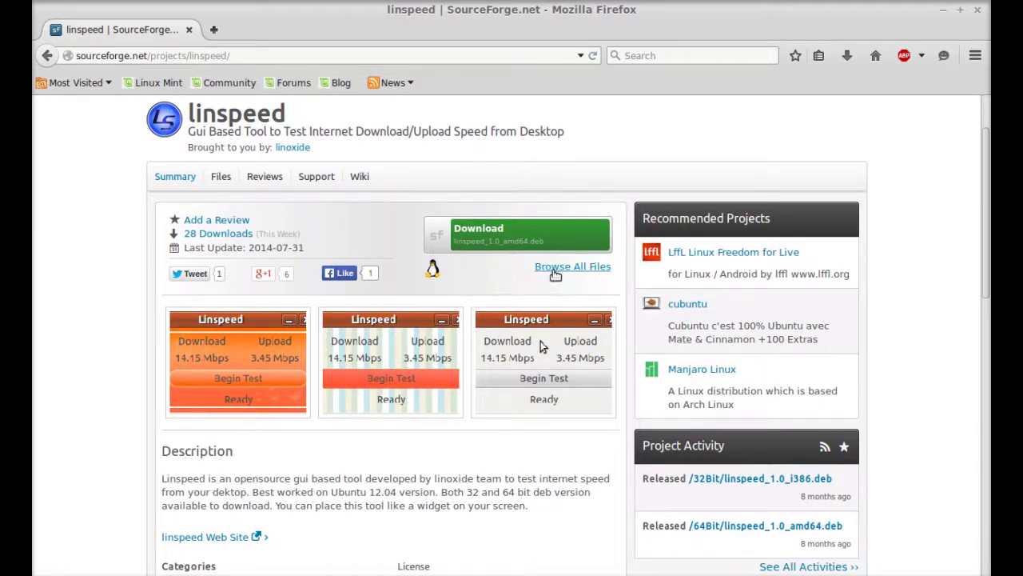
{"action": "left_click", "coordinate": [580, 272]}
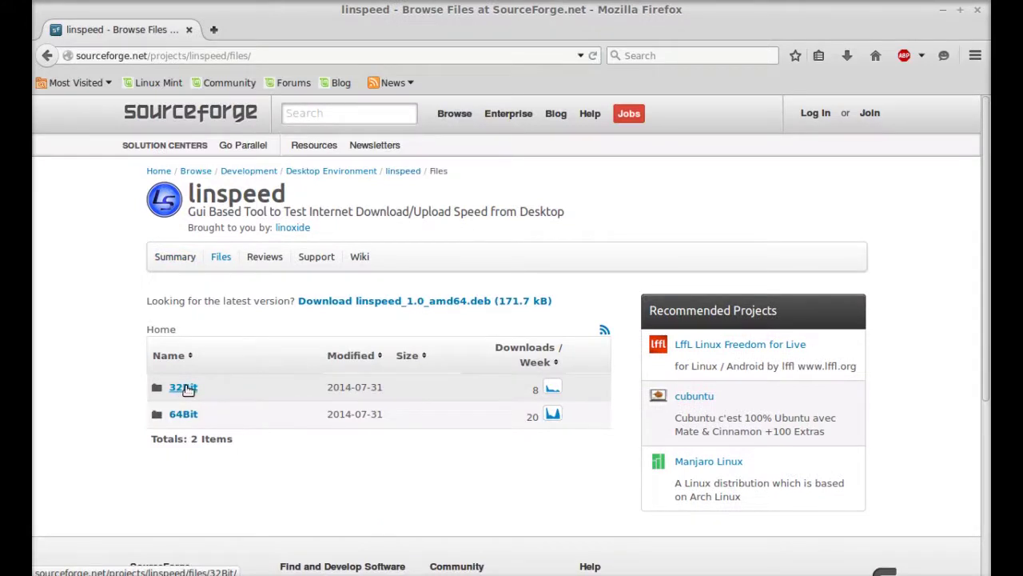
{"action": "left_click", "coordinate": [183, 388]}
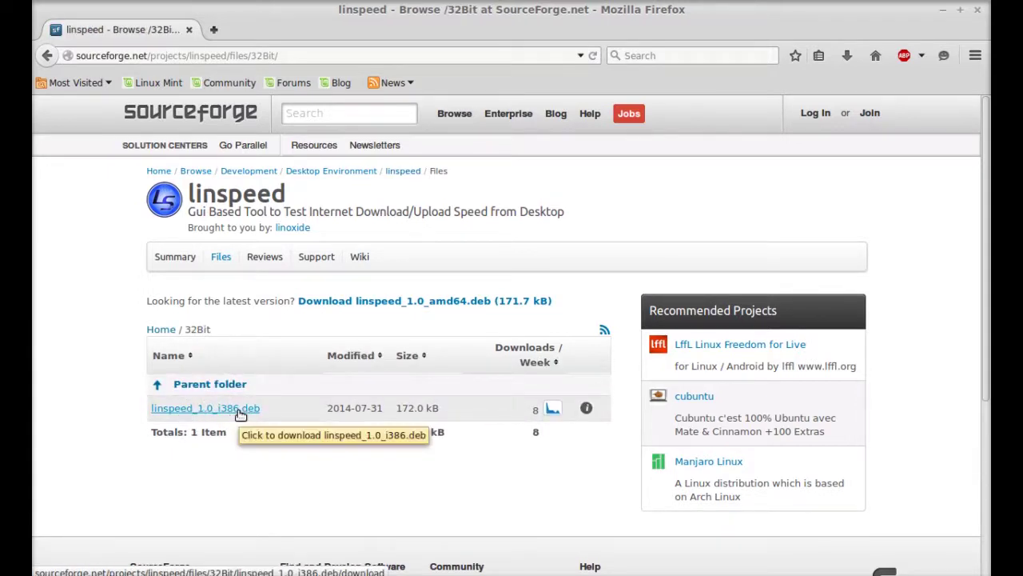
{"action": "left_click", "coordinate": [241, 409]}
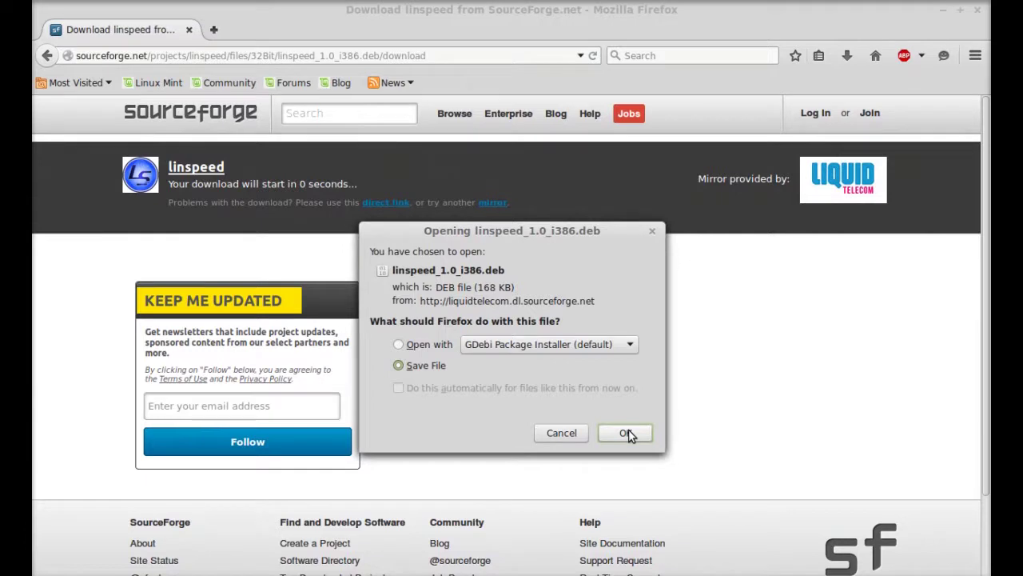
{"action": "left_click", "coordinate": [628, 432]}
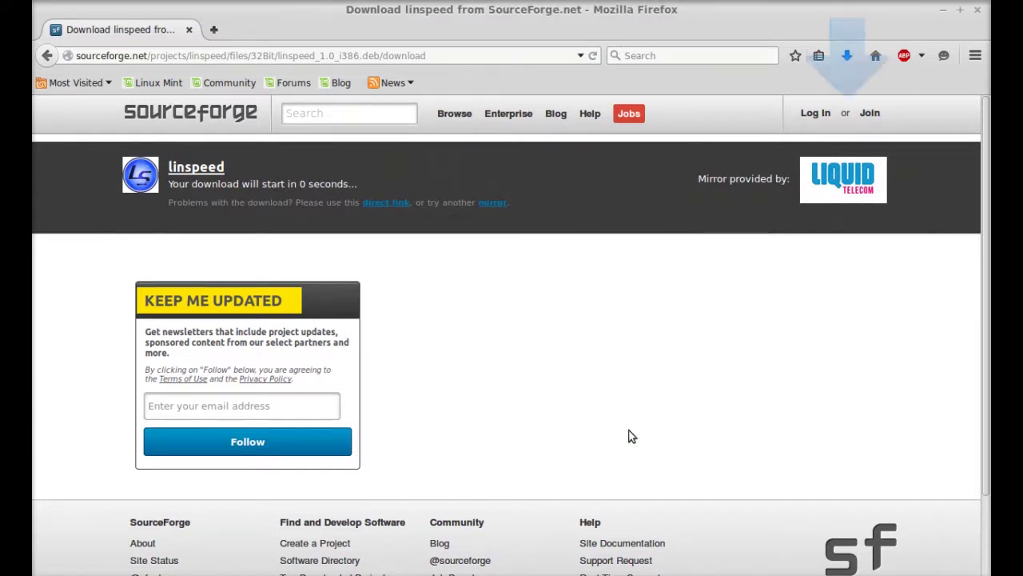
{"action": "left_click", "coordinate": [977, 10]}
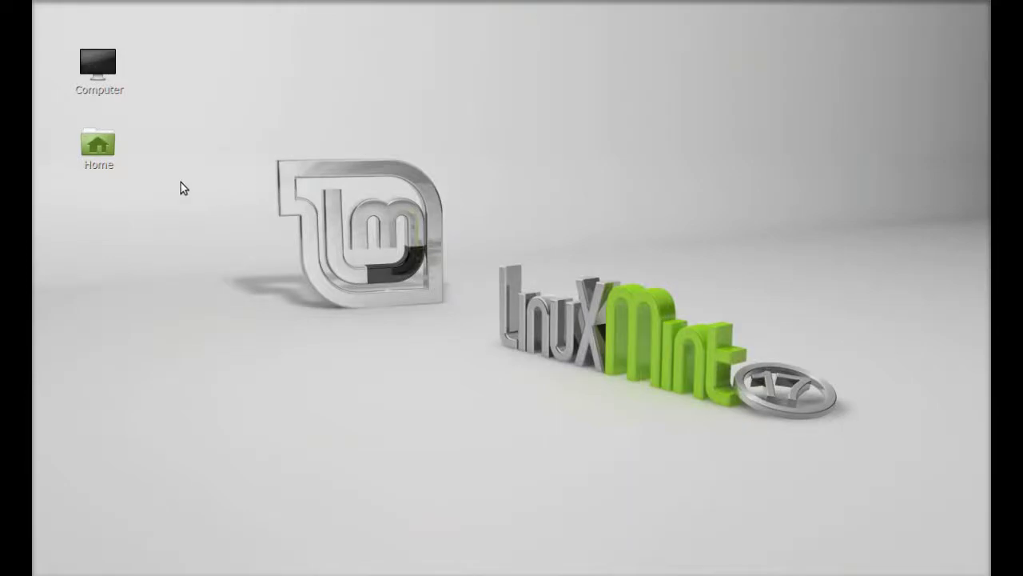
- Open linspeed_1.0_i386.deb from the Downloads folder in the home directory with GDebi Package Installer
{"action": "double_click", "coordinate": [90, 138]}
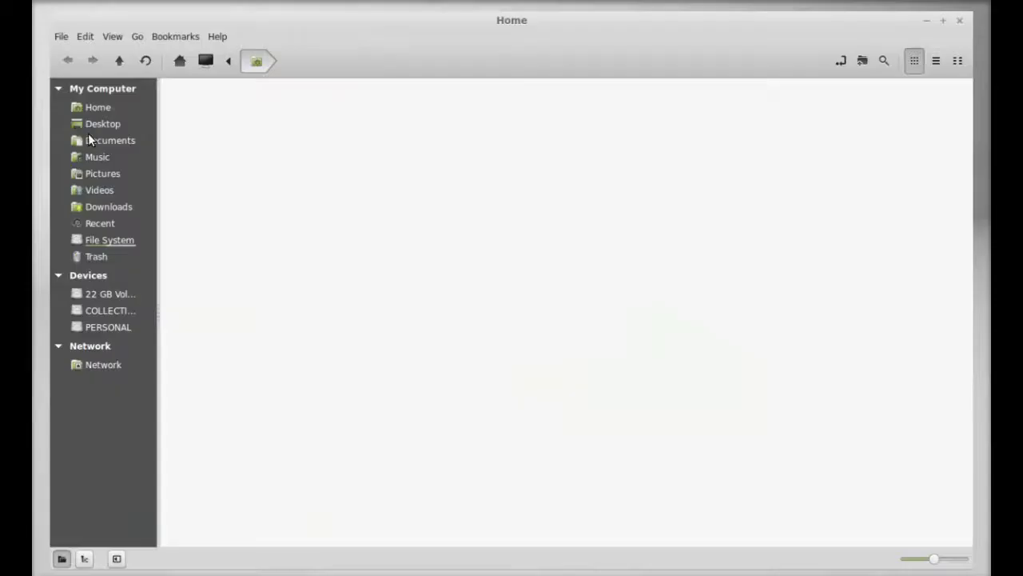
{"action": "double_click", "coordinate": [550, 112]}
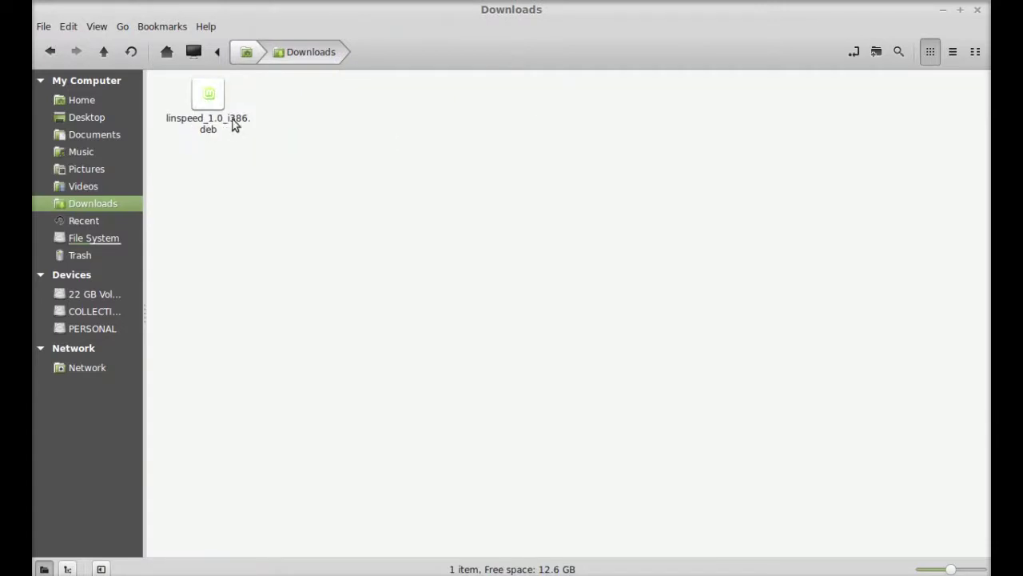
{"action": "left_click", "coordinate": [212, 112]}
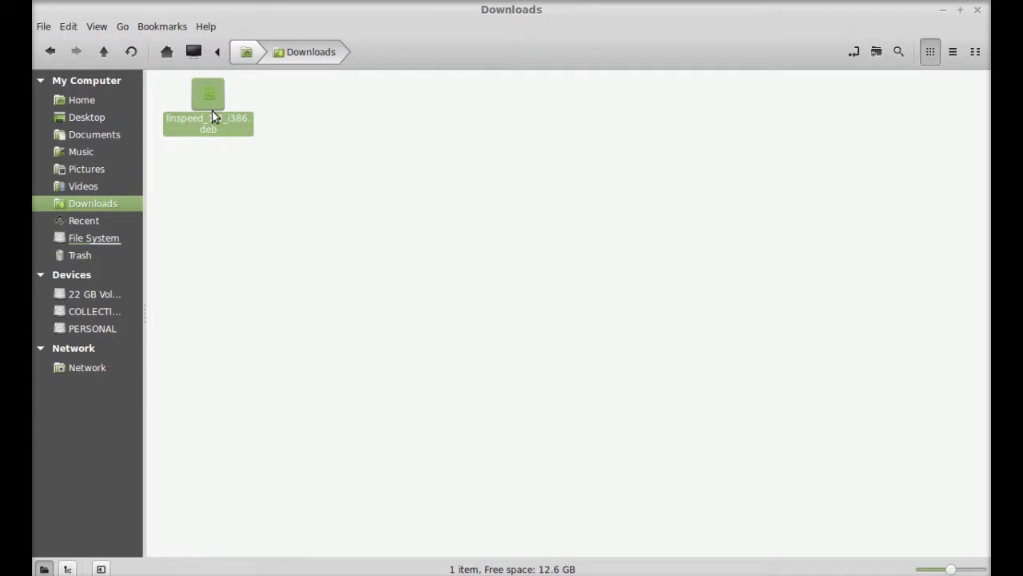
{"action": "right_click", "coordinate": [212, 112]}
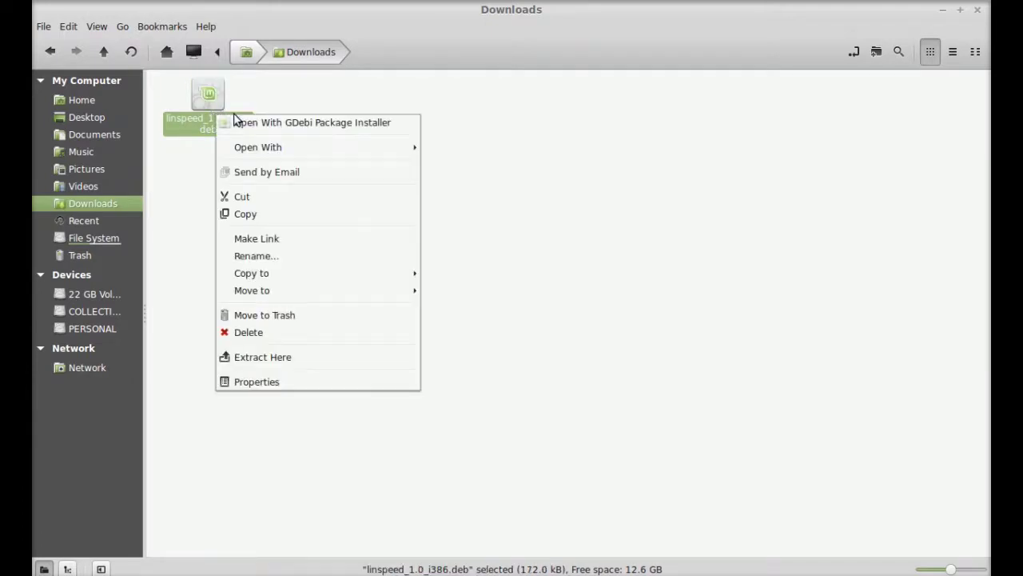
{"action": "left_click", "coordinate": [324, 127]}
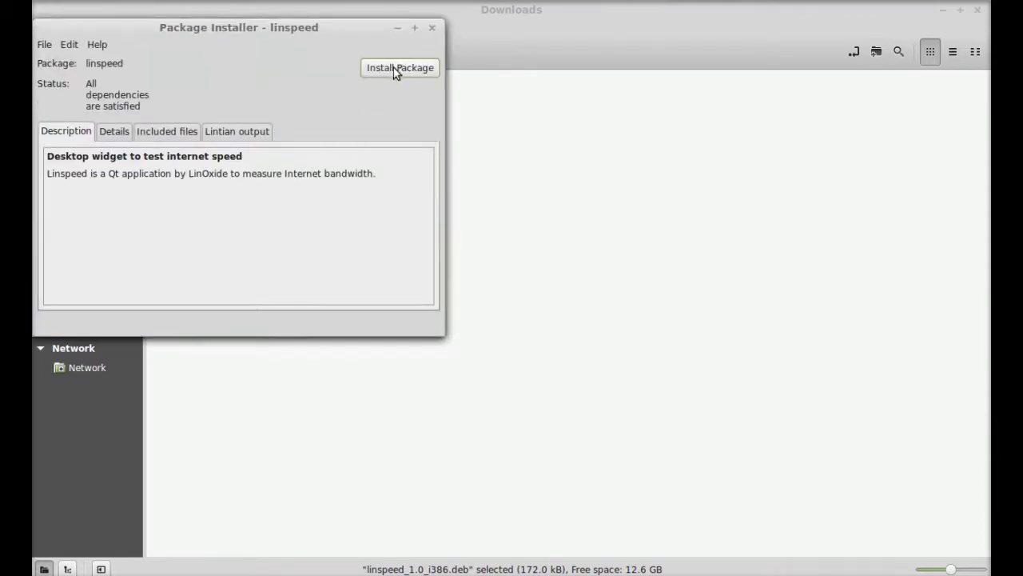
- Install the linspeed package, authorizing it with the administrator password, and close the Downloads window and the installer
{"action": "left_click", "coordinate": [392, 69]}
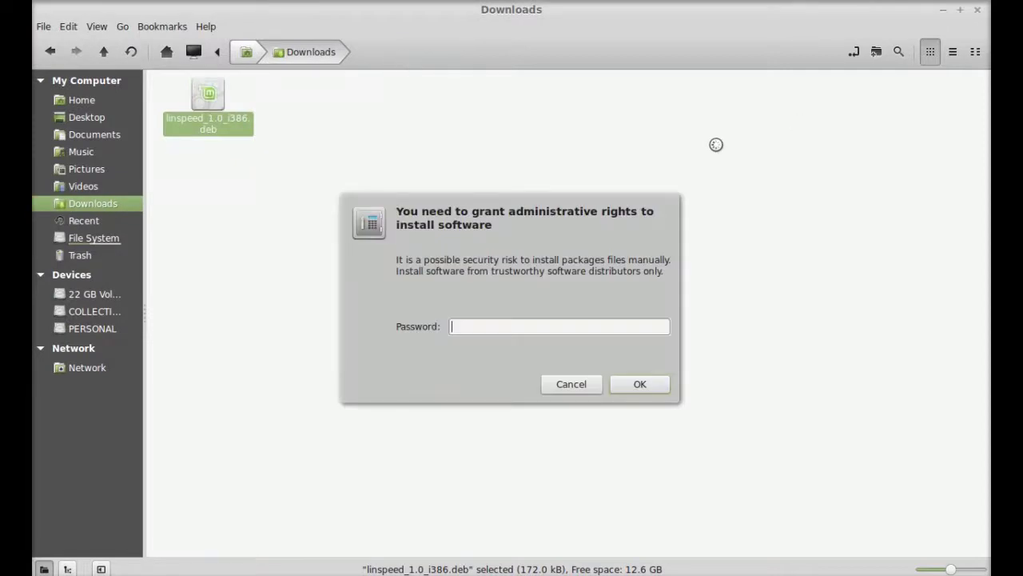
{"action": "type", "text": "********"}
{"action": "key", "text": "Return"}
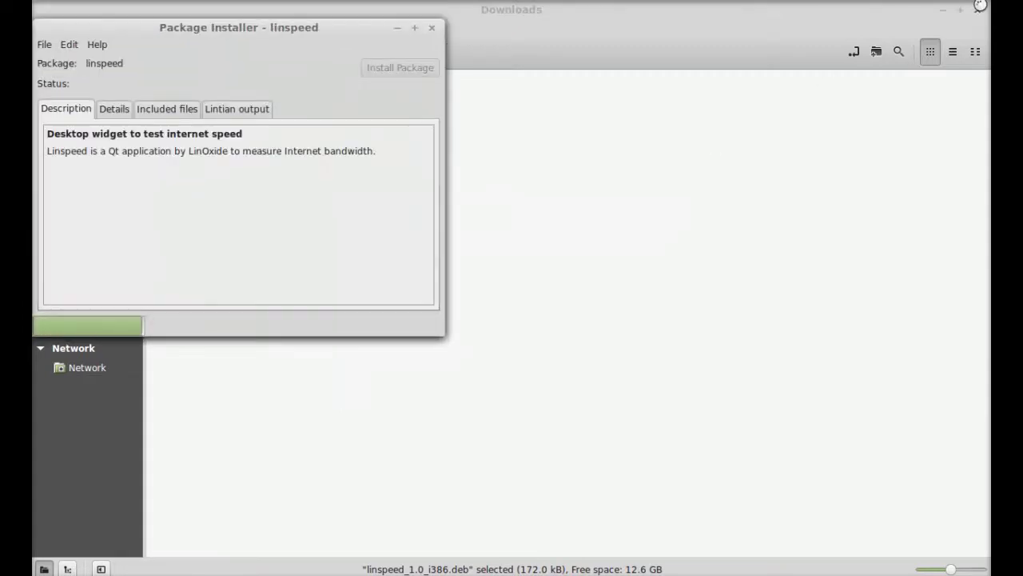
{"action": "left_click", "coordinate": [981, 7]}
{"action": "left_click", "coordinate": [400, 68]}
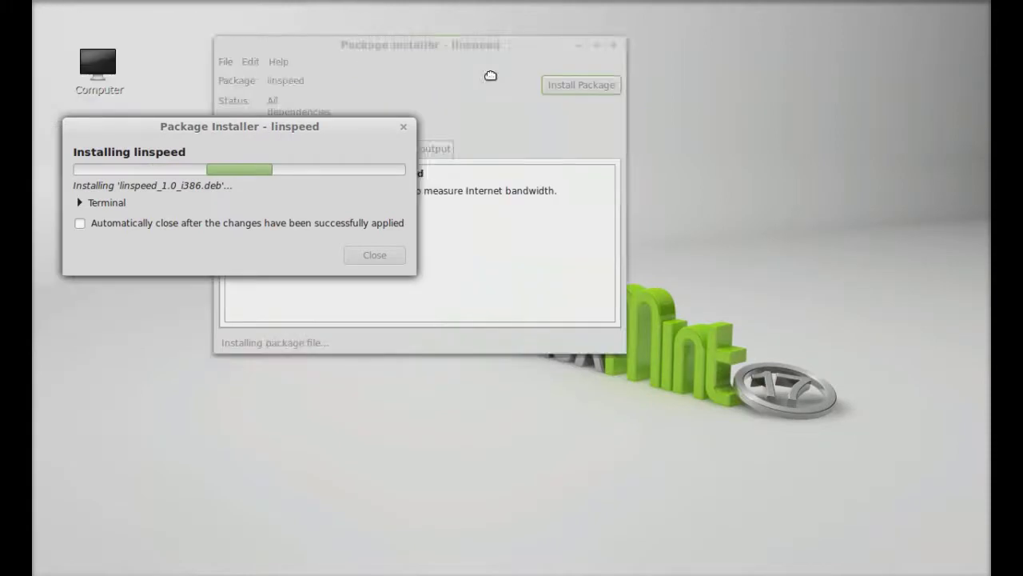
{"action": "left_click_drag", "start_coordinate": [246, 125], "coordinate": [508, 265]}
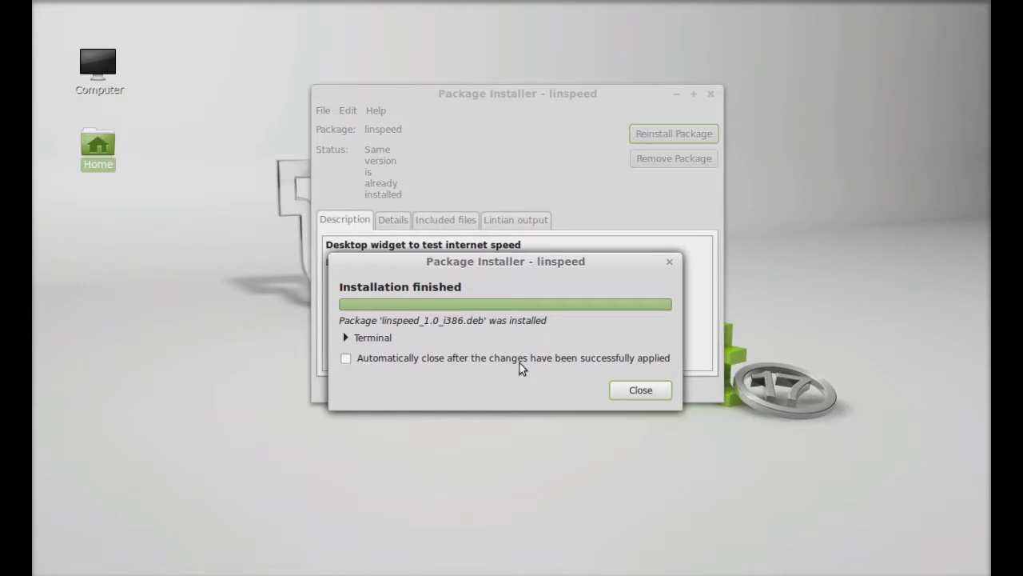
{"action": "left_click", "coordinate": [641, 390]}
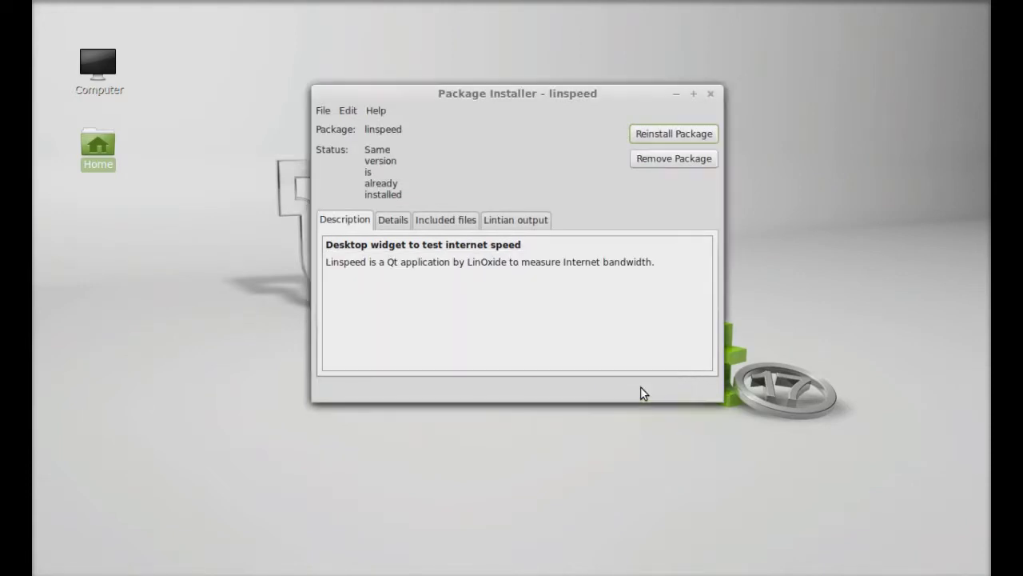
{"action": "left_click", "coordinate": [711, 94]}
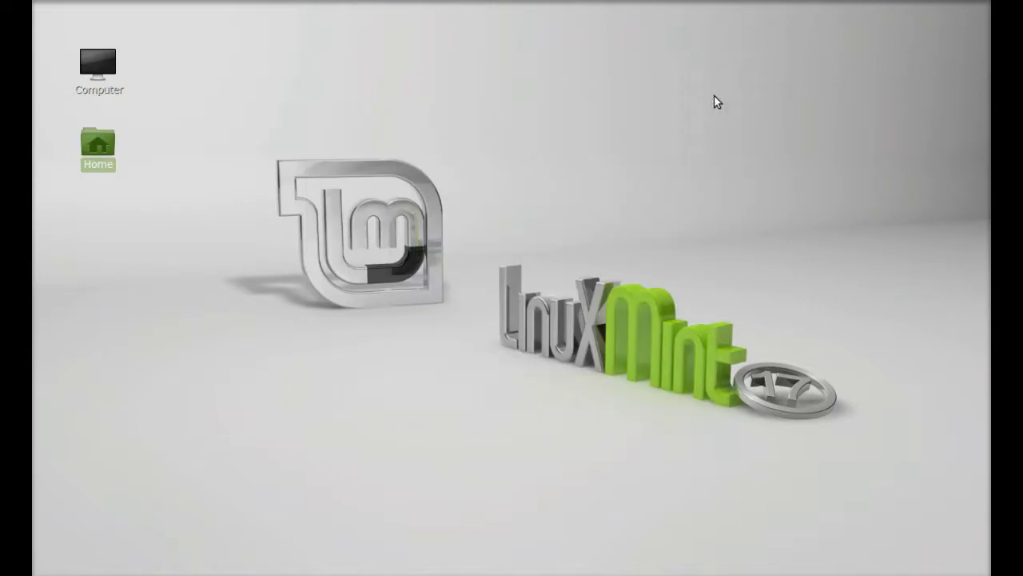
- Search the installed applications for "linsp" and launch Linspeed
{"action": "left_click", "coordinate": [208, 266]}
{"action": "key", "text": "super"}
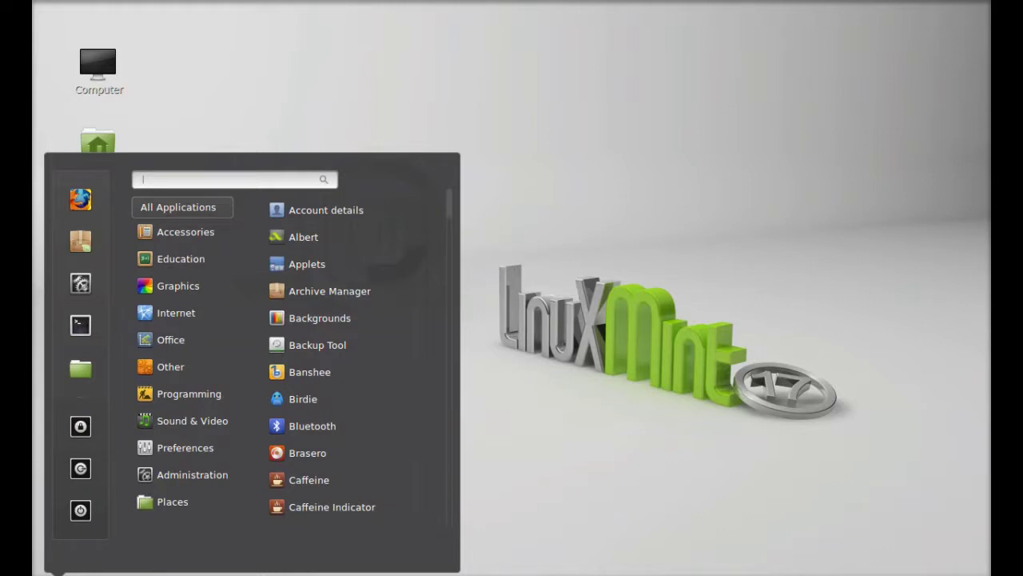
{"action": "type", "text": "l"}
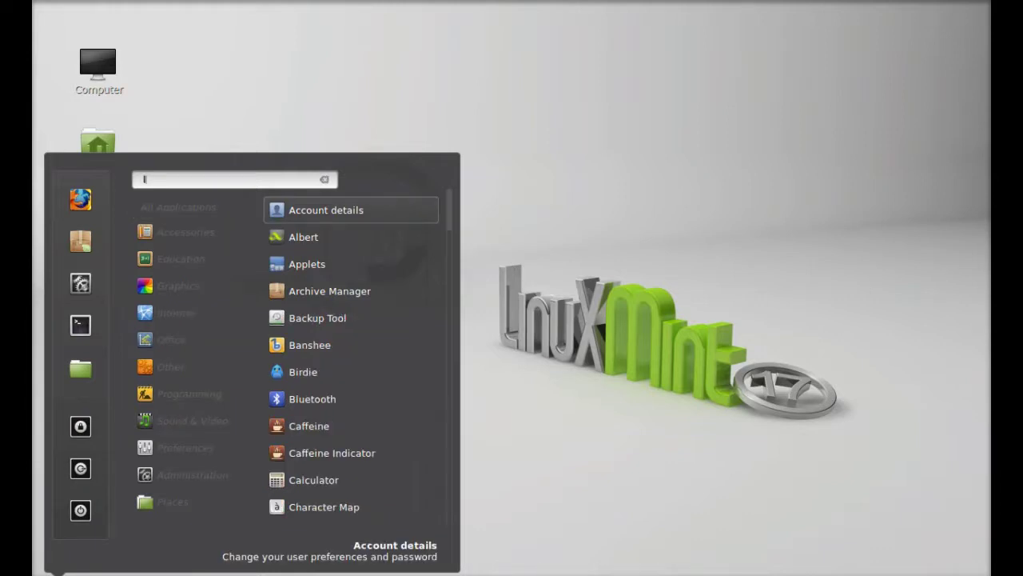
{"action": "type", "text": "insp"}
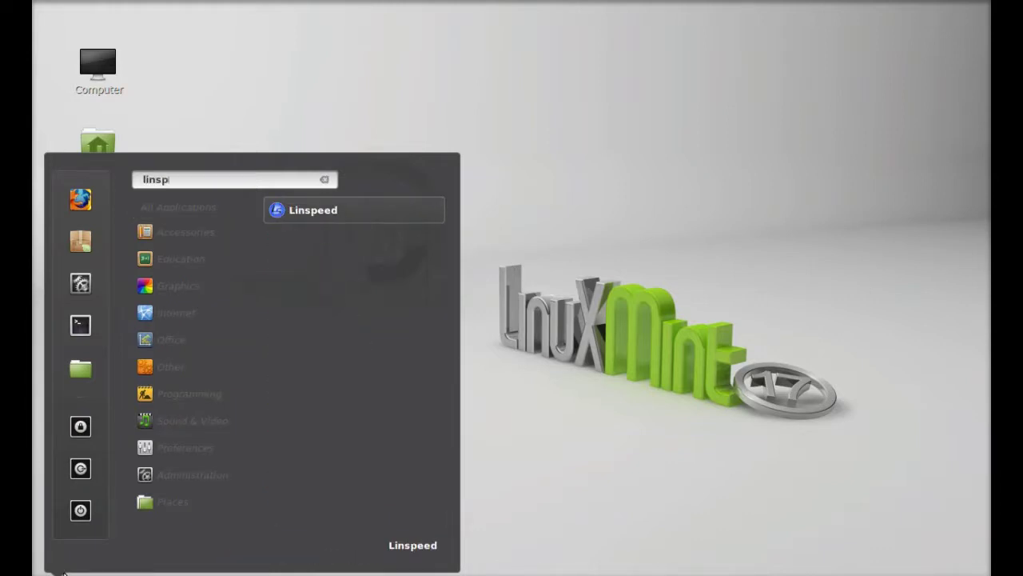
{"action": "left_click", "coordinate": [360, 214]}
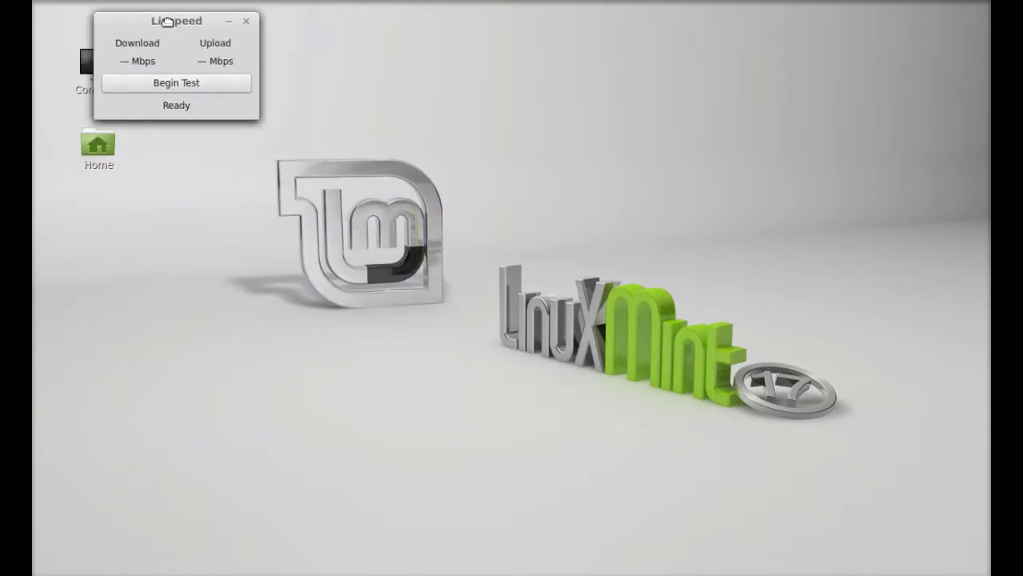
- Move the Linspeed window away from the desktop icons and start the internet speed test
{"action": "left_click_drag", "start_coordinate": [168, 22], "coordinate": [769, 80]}
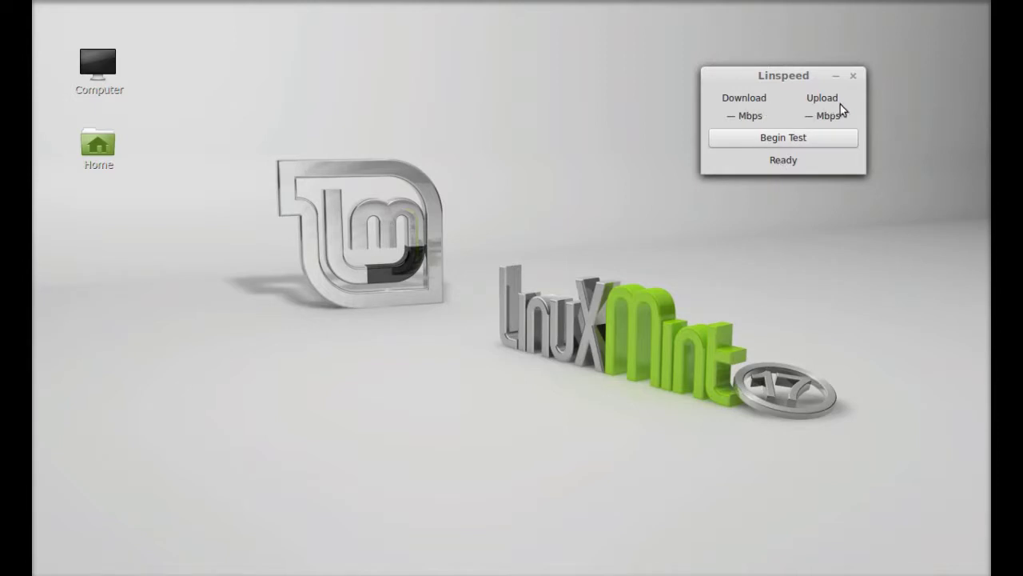
{"action": "left_click", "coordinate": [794, 140]}
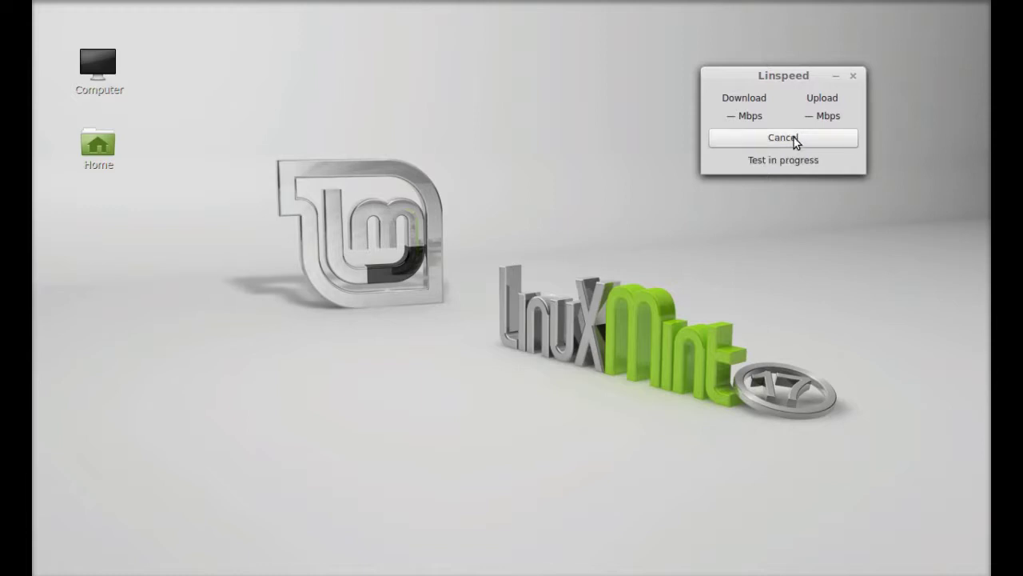